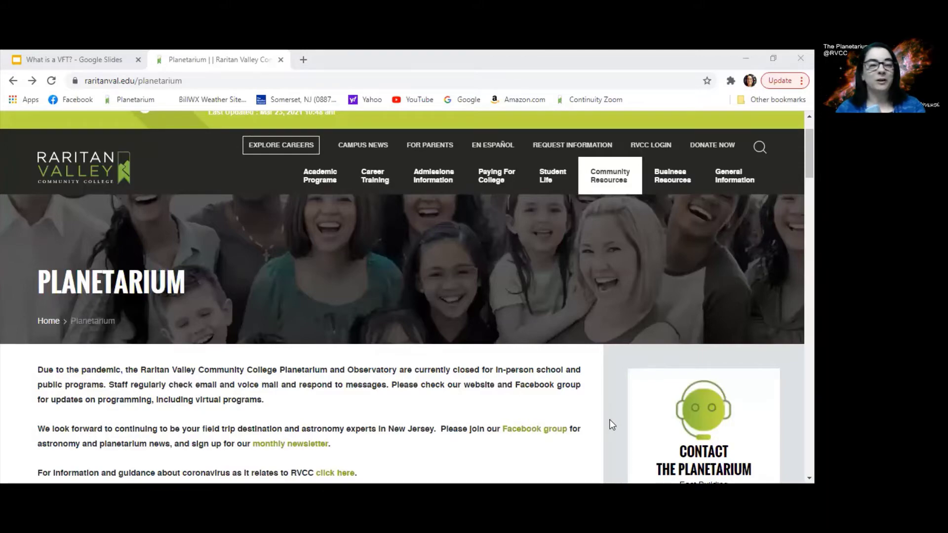
- Open the Watch From Home page from the list of things to do at the RVCC Planetarium
{"action": "scroll", "coordinate": [609, 419], "scroll_direction": "down", "scroll_amount": 7}
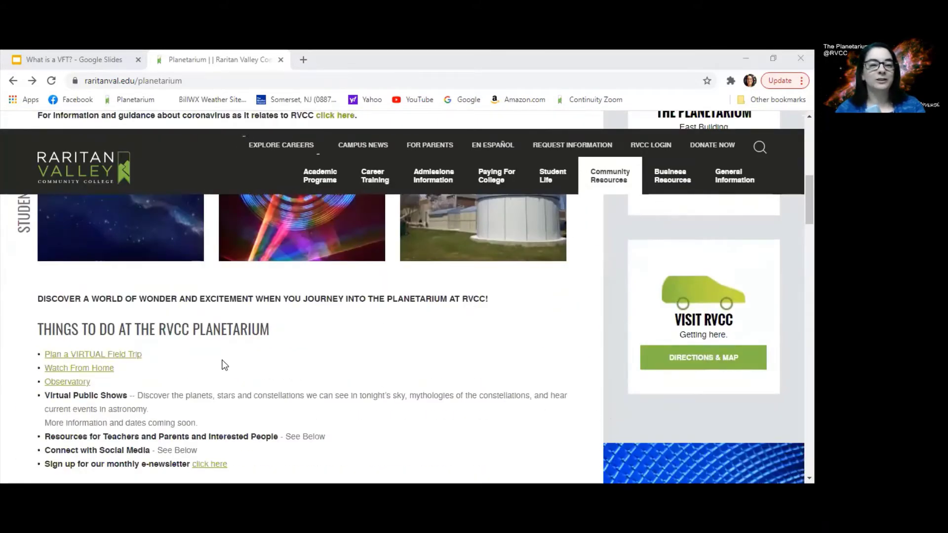
{"action": "key", "text": "Tab"}
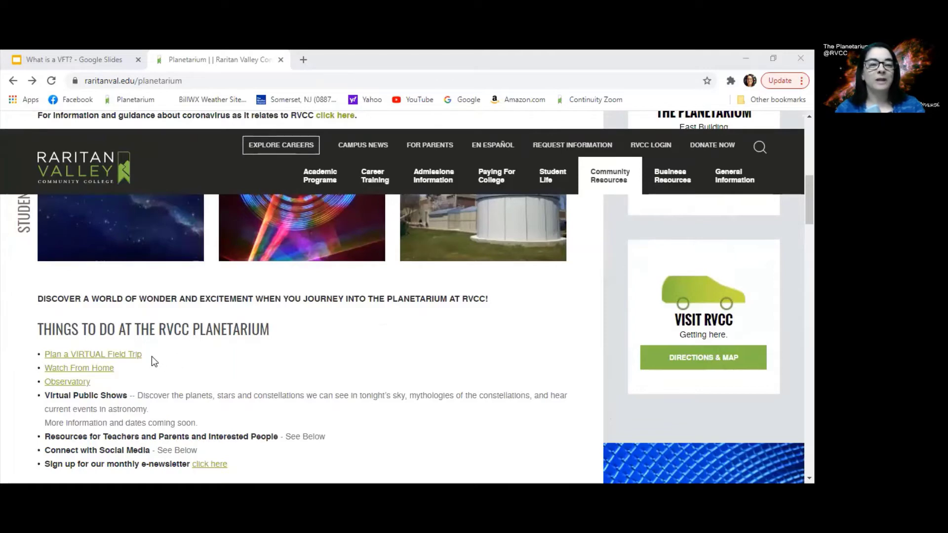
{"action": "left_click", "coordinate": [109, 370]}
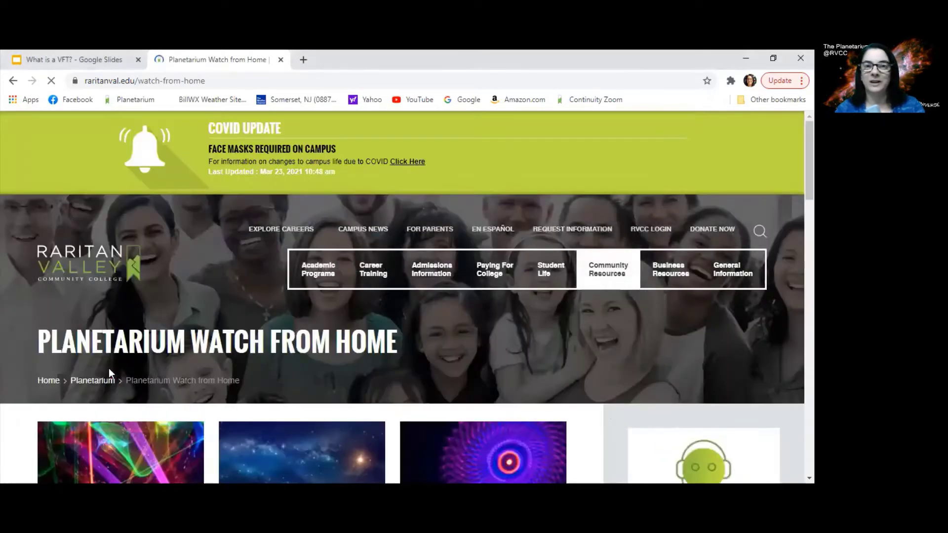
- Look through the list of planetarium shows available to watch from home
{"action": "scroll", "coordinate": [594, 422], "scroll_direction": "down", "scroll_amount": 5}
{"action": "scroll", "coordinate": [594, 422], "scroll_direction": "down", "scroll_amount": 3}
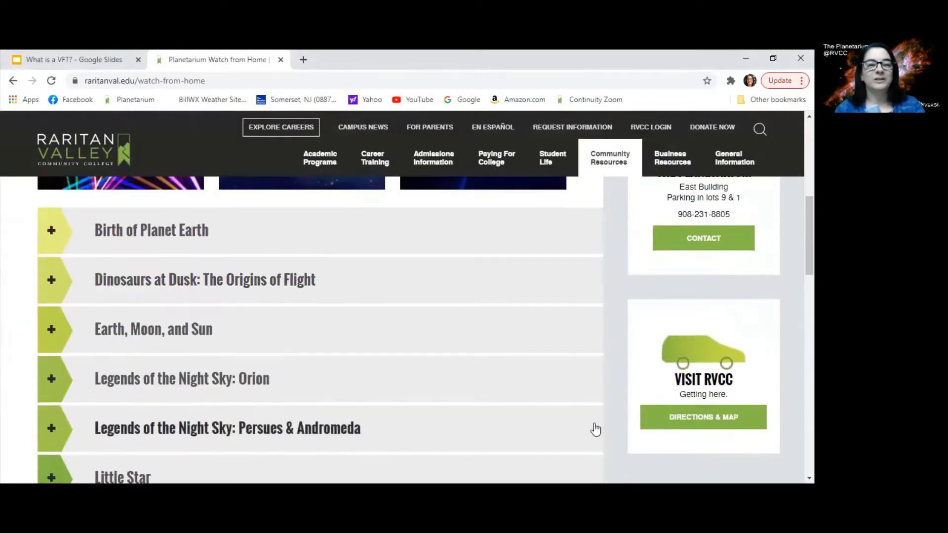
{"action": "scroll", "coordinate": [595, 429], "scroll_direction": "down", "scroll_amount": 1}
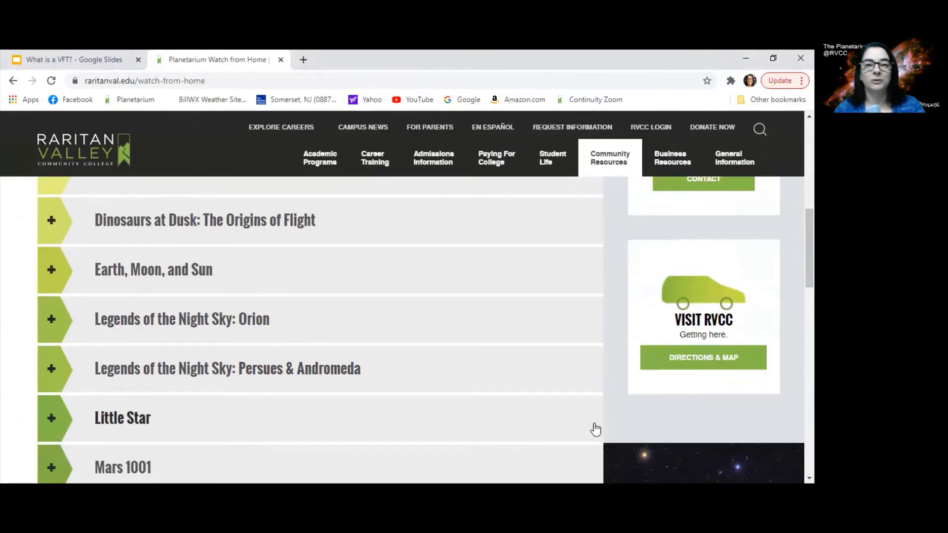
{"action": "key", "text": "Tab"}
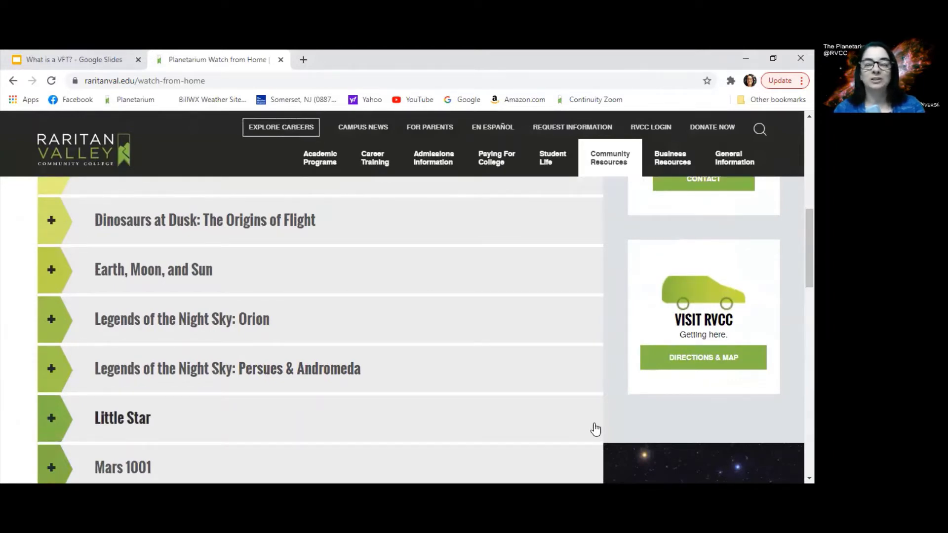
{"action": "left_click", "coordinate": [592, 428]}
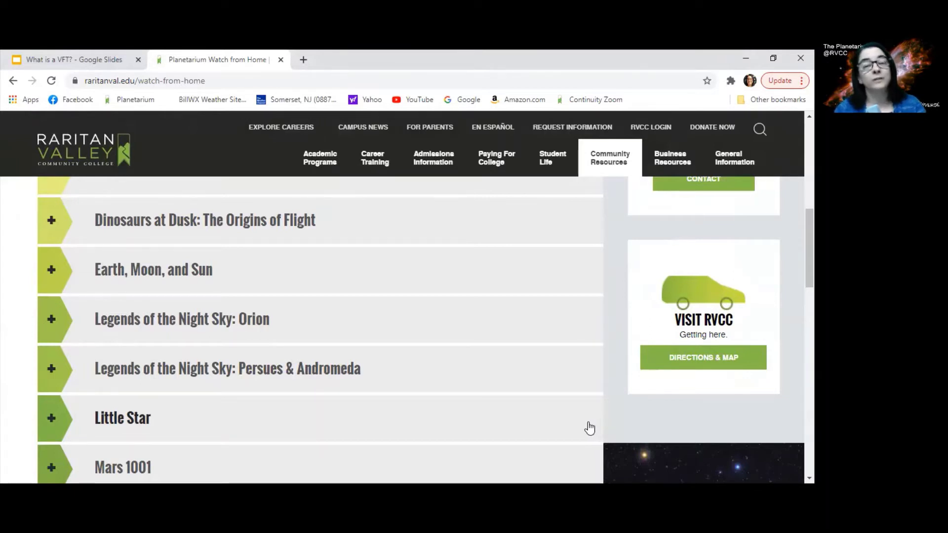
{"action": "key", "text": "Tab"}
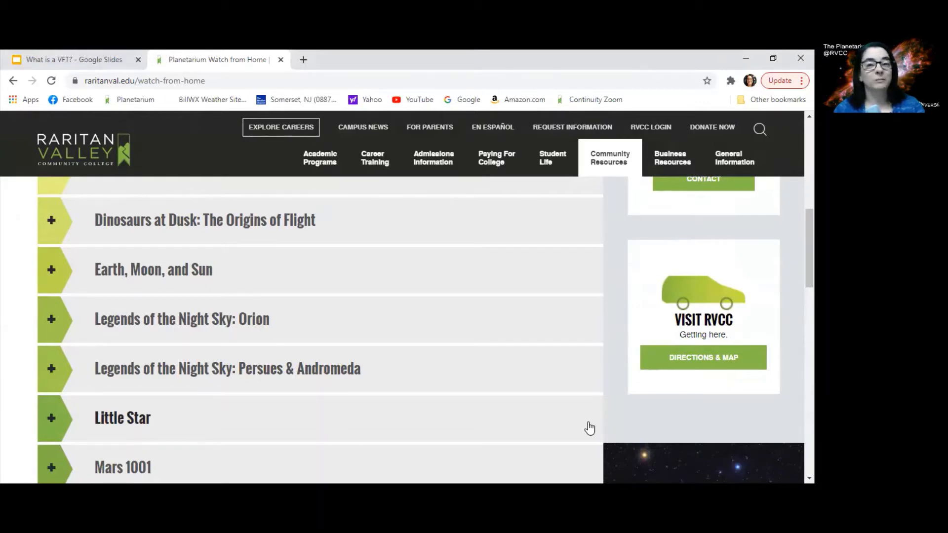
{"action": "left_click", "coordinate": [589, 428]}
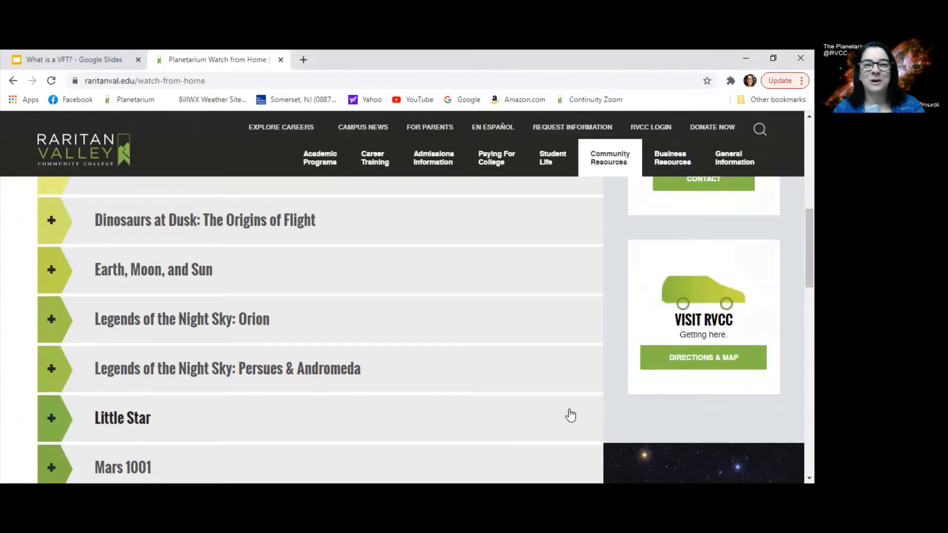
{"action": "key", "text": "Tab"}
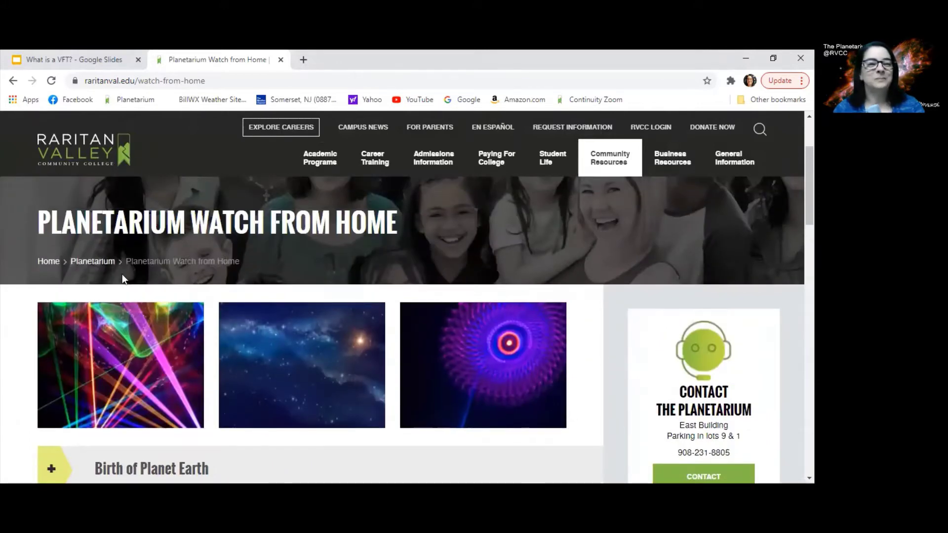
- Return to the Planetarium page and open its Plan a VIRTUAL Field Trip page
{"action": "left_click", "coordinate": [102, 265]}
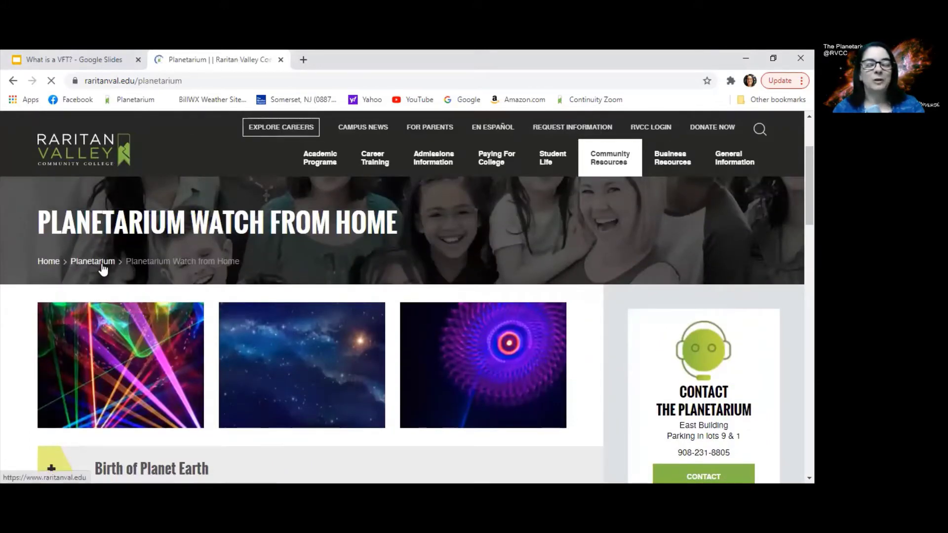
{"action": "scroll", "coordinate": [419, 389], "scroll_direction": "down", "scroll_amount": 4}
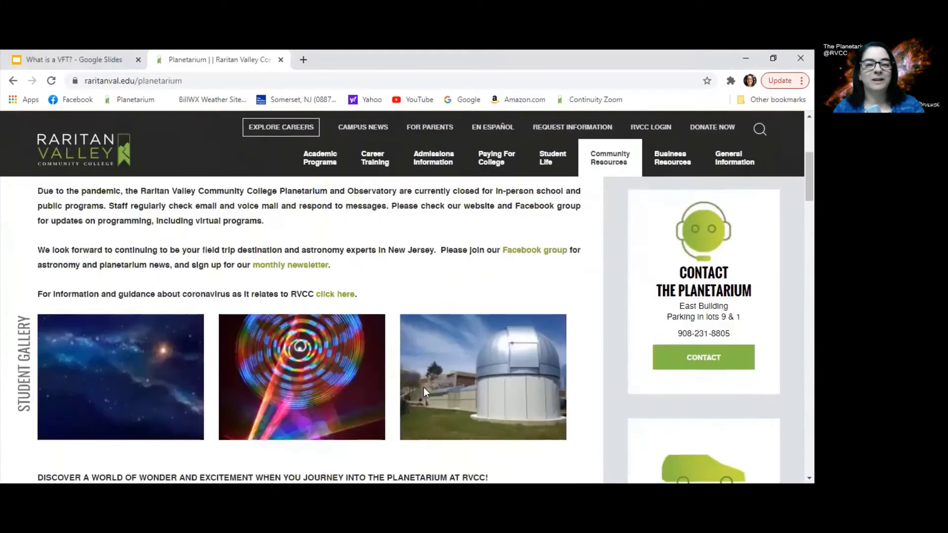
{"action": "scroll", "coordinate": [424, 387], "scroll_direction": "down", "scroll_amount": 3}
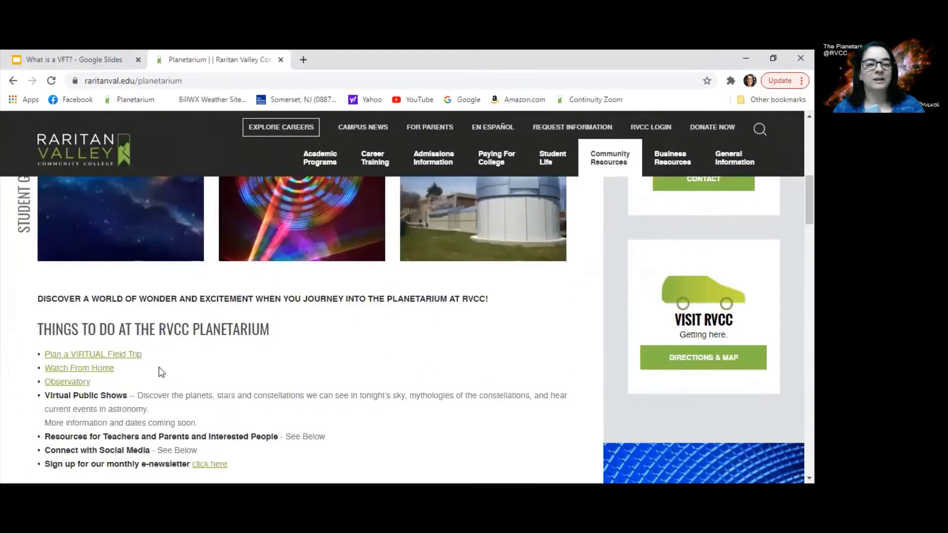
{"action": "left_click", "coordinate": [138, 358]}
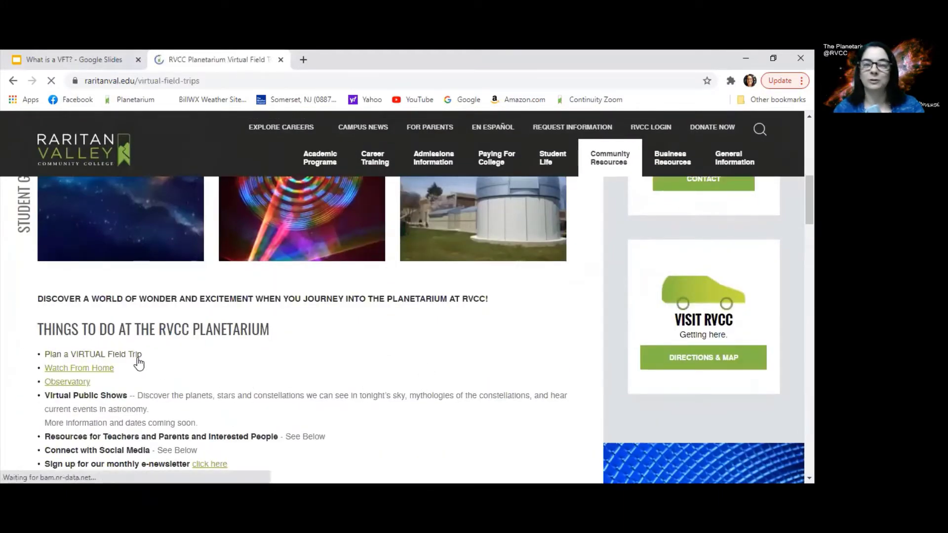
- Review the virtual field trip details, covering attendance, fee, reservation form and the programs offered by grade
{"action": "scroll", "coordinate": [600, 426], "scroll_direction": "down", "scroll_amount": 3}
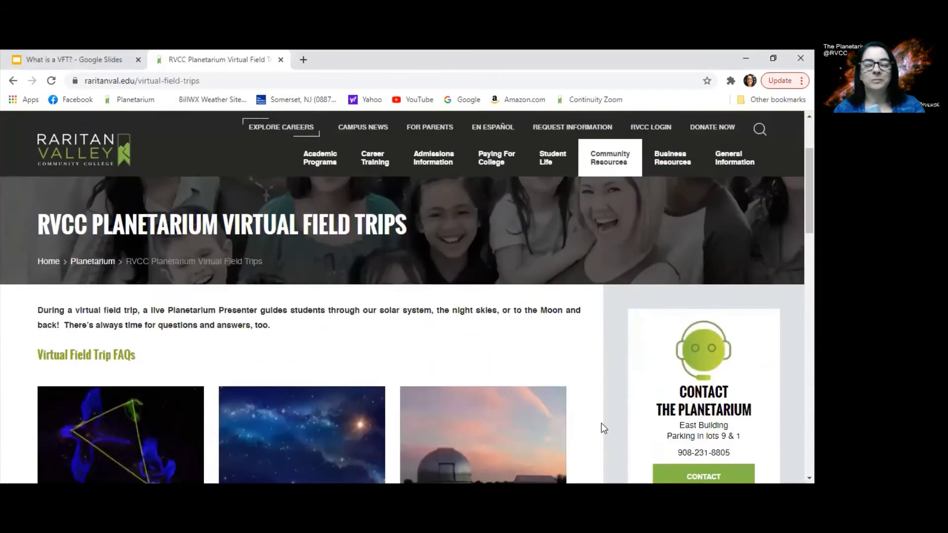
{"action": "scroll", "coordinate": [601, 424], "scroll_direction": "down", "scroll_amount": 3}
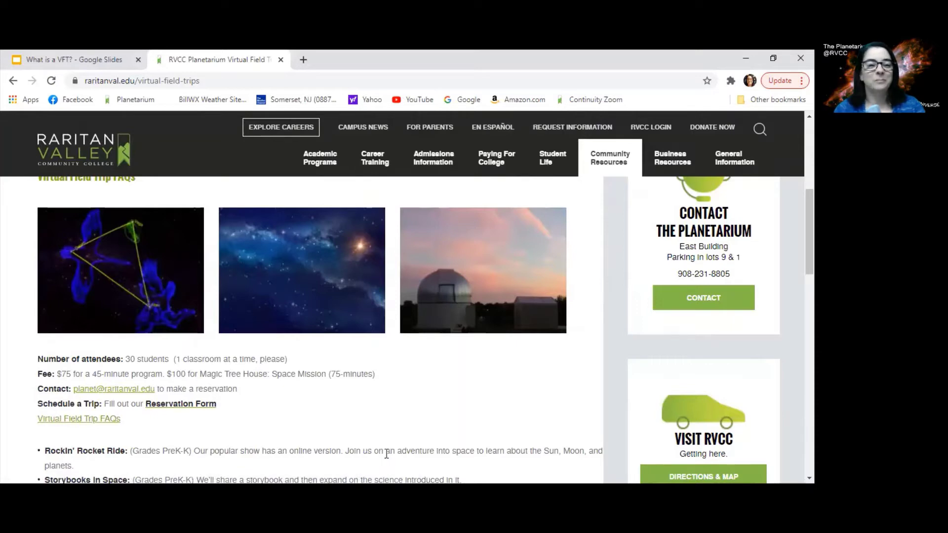
{"action": "scroll", "coordinate": [387, 453], "scroll_direction": "down", "scroll_amount": 2}
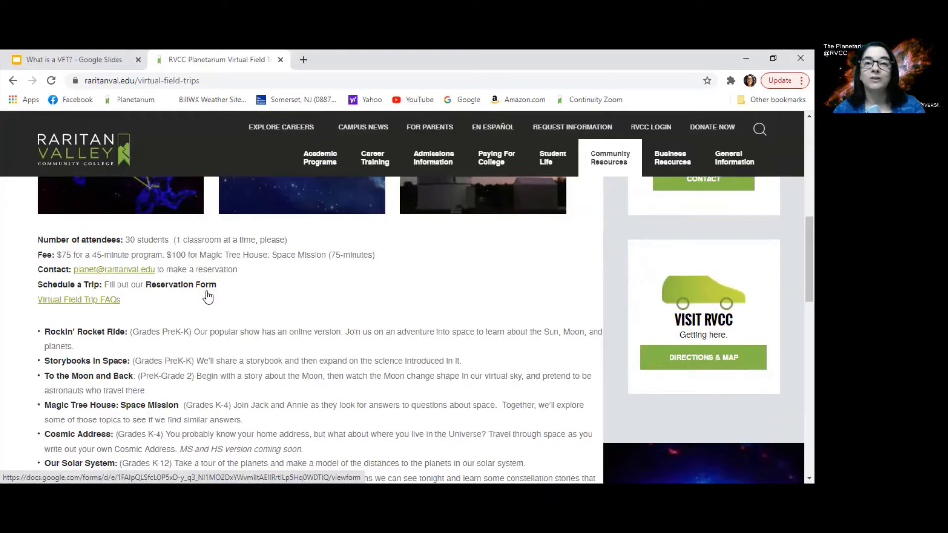
{"action": "scroll", "coordinate": [324, 311], "scroll_direction": "down", "scroll_amount": 3}
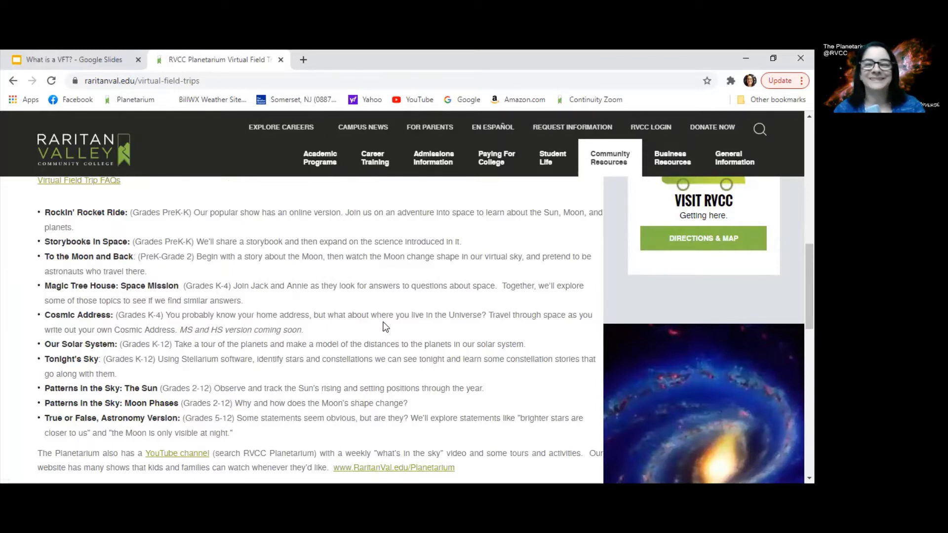
- Switch to Stellarium and widen the field of view to 170° while facing south over the horizon
{"action": "key", "text": "alt+Tab"}
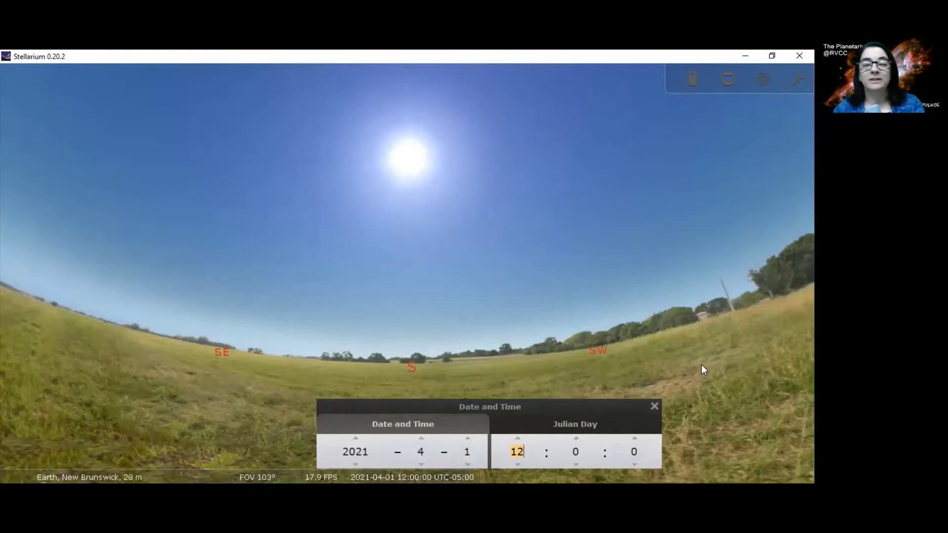
{"action": "scroll", "coordinate": [703, 360], "scroll_direction": "down", "scroll_amount": 5}
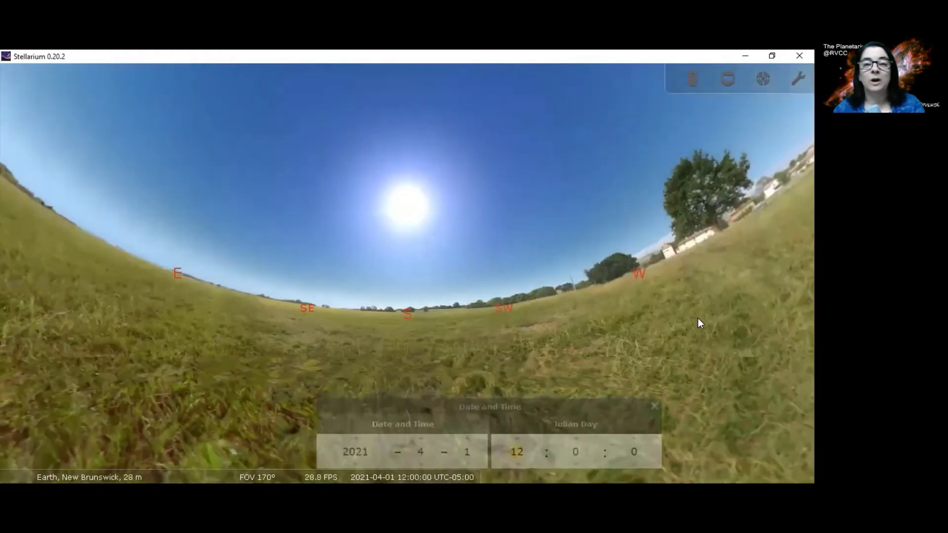
{"action": "left_click_drag", "start_coordinate": [697, 318], "coordinate": [700, 253]}
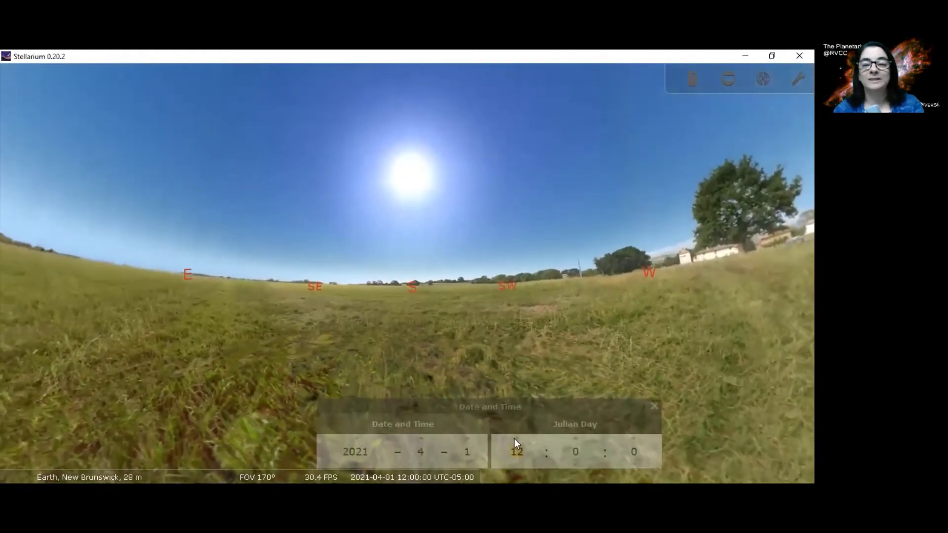
- Advance the simulated time on 2021-4-1 to 20:00:00 to show the evening sky
{"action": "left_click", "coordinate": [516, 438]}
{"action": "left_click", "coordinate": [517, 438]}
{"action": "left_click", "coordinate": [516, 438]}
{"action": "left_click", "coordinate": [516, 438]}
{"action": "left_click", "coordinate": [516, 438]}
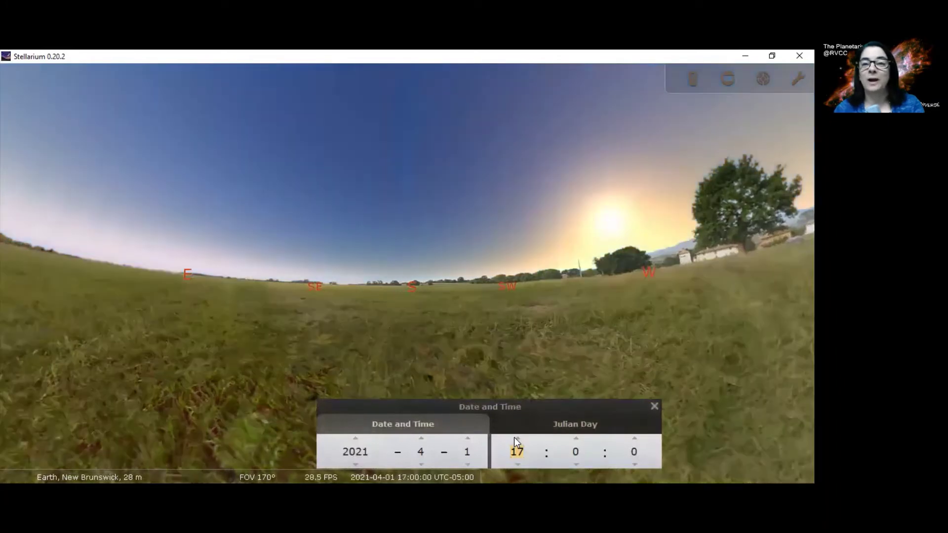
{"action": "left_click", "coordinate": [513, 438]}
{"action": "left_click", "coordinate": [514, 437]}
{"action": "left_click", "coordinate": [514, 437]}
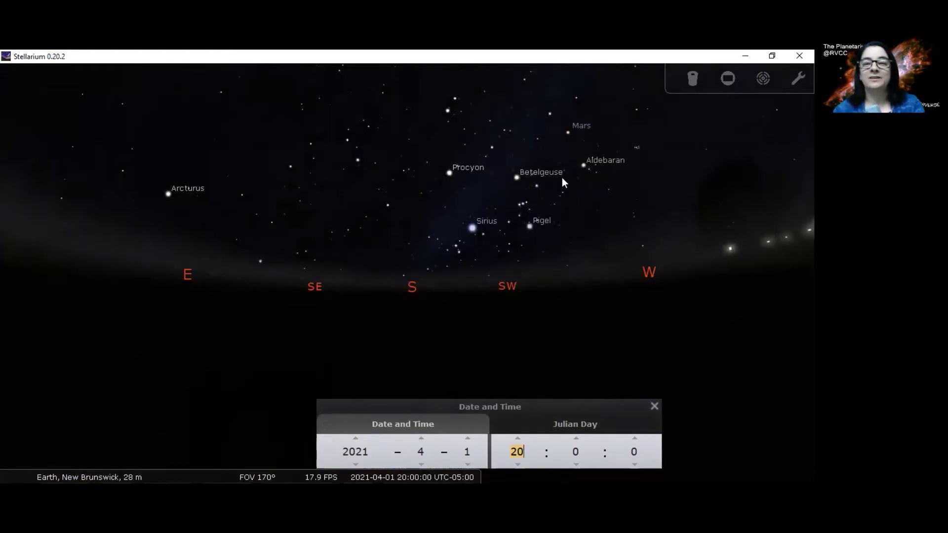
- Show Orion's constellation lines and artwork starting from the star Rigel, and hide them again
{"action": "left_click", "coordinate": [529, 225]}
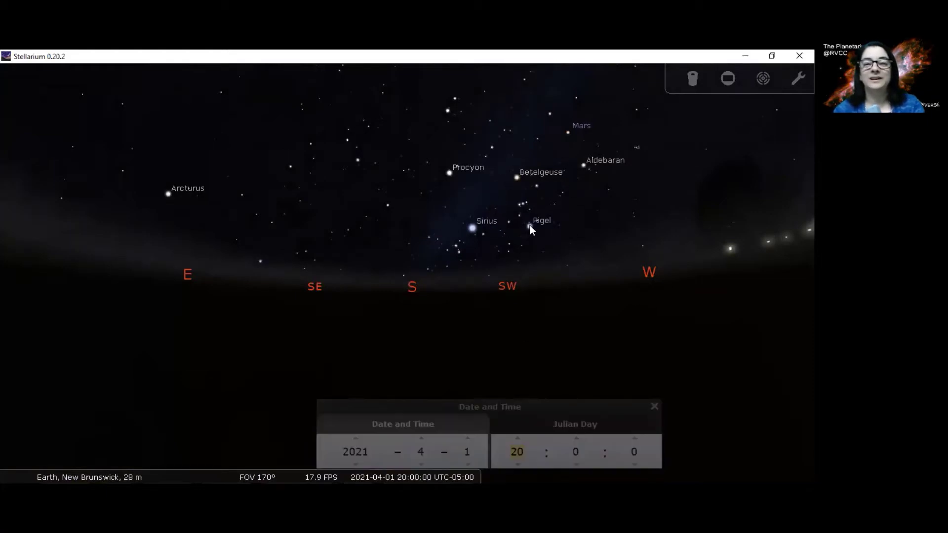
{"action": "key", "text": "c"}
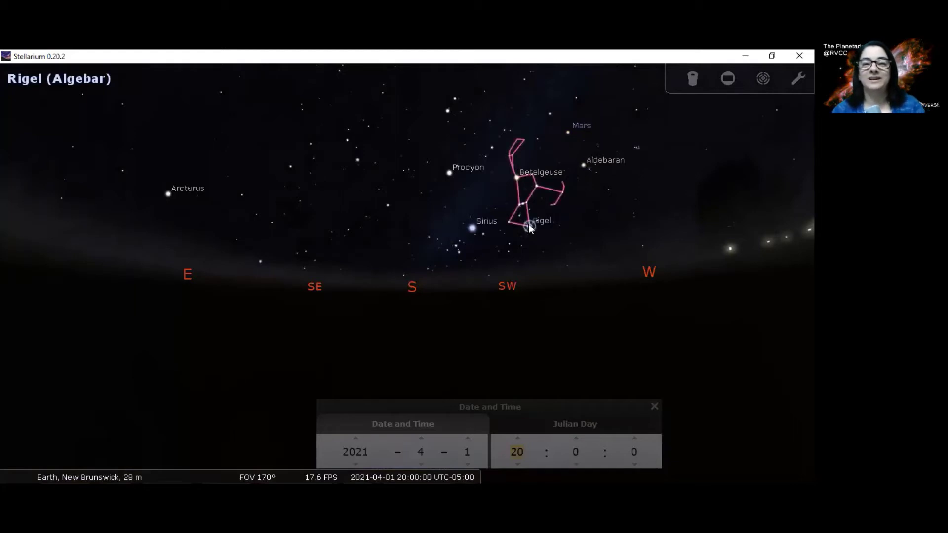
{"action": "right_click", "coordinate": [528, 225]}
{"action": "key", "text": "r"}
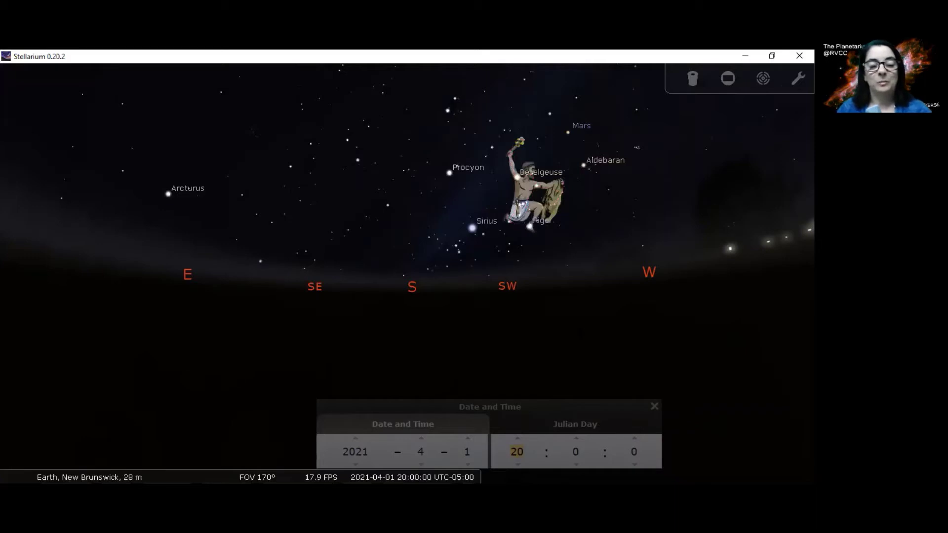
{"action": "key", "text": "r"}
- Zoom in on Orion to a 44.8° field of view, centring the area between the belt and Rigel
{"action": "scroll", "coordinate": [565, 298], "scroll_direction": "up", "scroll_amount": 2}
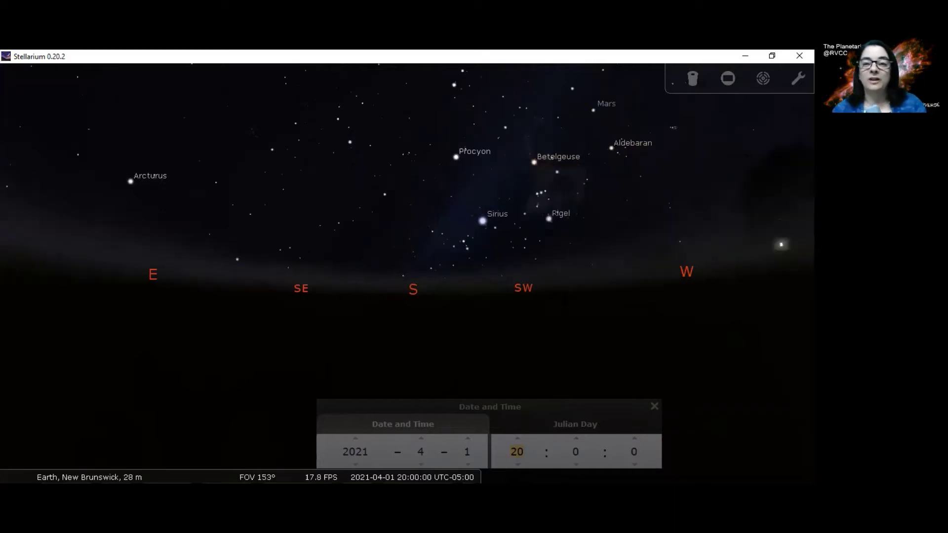
{"action": "scroll", "coordinate": [567, 266], "scroll_direction": "up", "scroll_amount": 3}
{"action": "left_click_drag", "start_coordinate": [567, 266], "coordinate": [393, 337]}
{"action": "scroll", "coordinate": [488, 326], "scroll_direction": "up", "scroll_amount": 3}
{"action": "left_click_drag", "start_coordinate": [567, 260], "coordinate": [407, 307]}
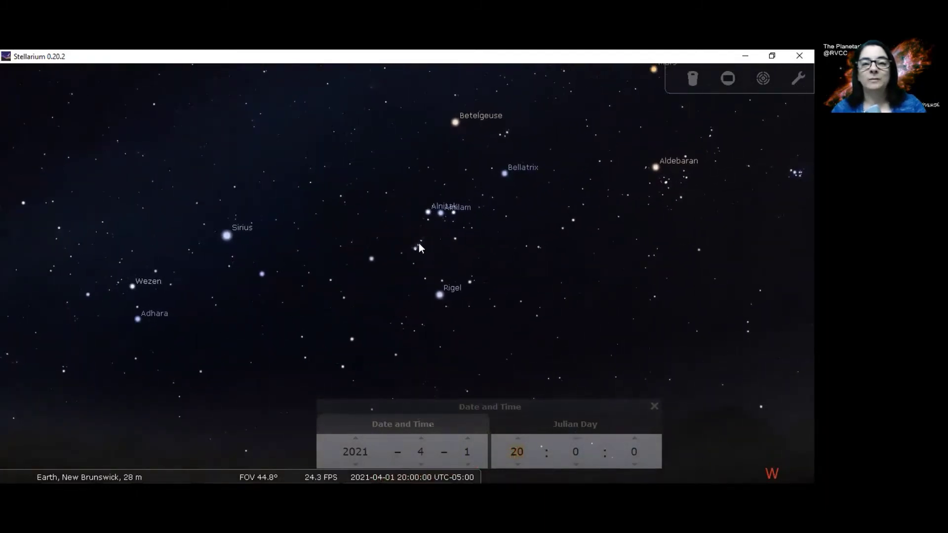
- Select the object in Orion's sword, auto-zoom to it, and clear the selection
{"action": "left_click", "coordinate": [419, 244]}
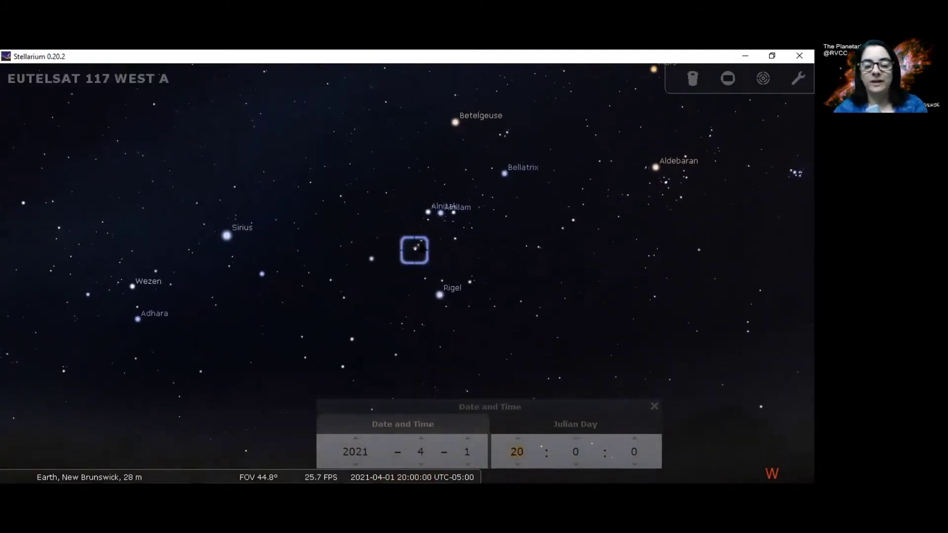
{"action": "key", "text": "slash"}
{"action": "right_click", "coordinate": [419, 268]}
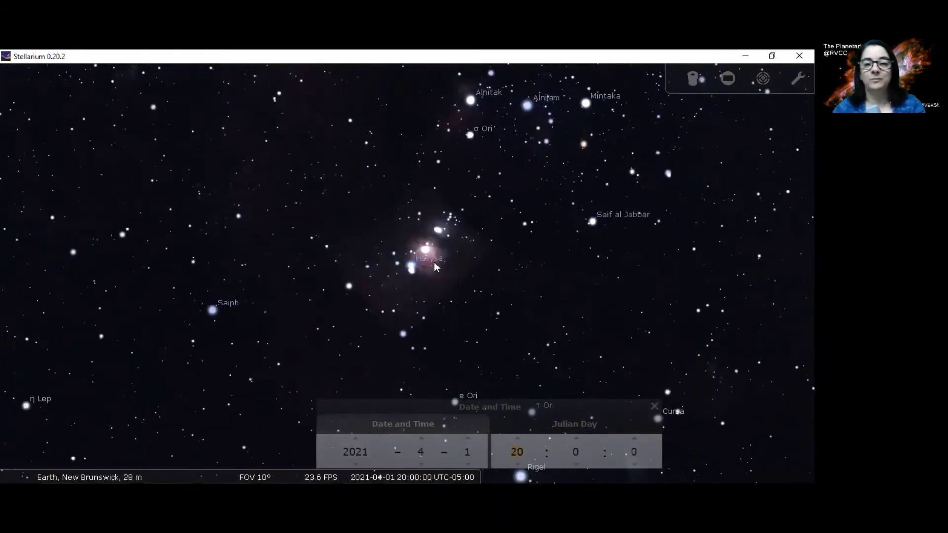
- Enlarge the pink nebula in Orion's sword to a 2.23° field of view and centre it
{"action": "scroll", "coordinate": [437, 260], "scroll_direction": "up", "scroll_amount": 5}
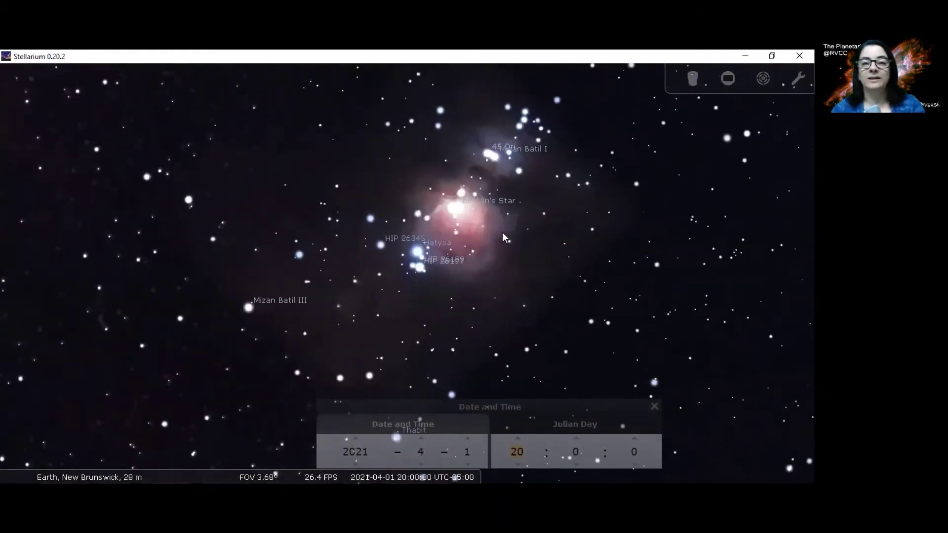
{"action": "left_click_drag", "start_coordinate": [502, 237], "coordinate": [444, 280]}
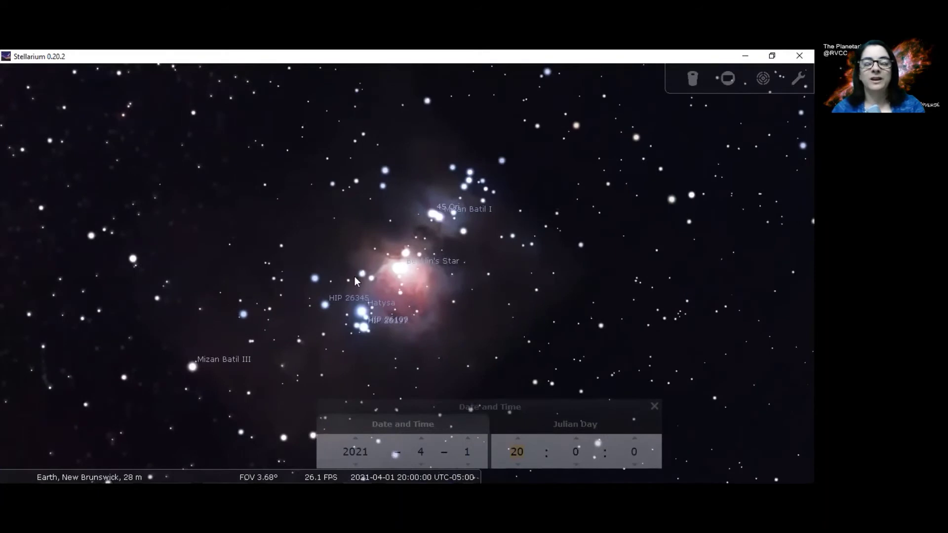
{"action": "left_click_drag", "start_coordinate": [355, 277], "coordinate": [438, 308]}
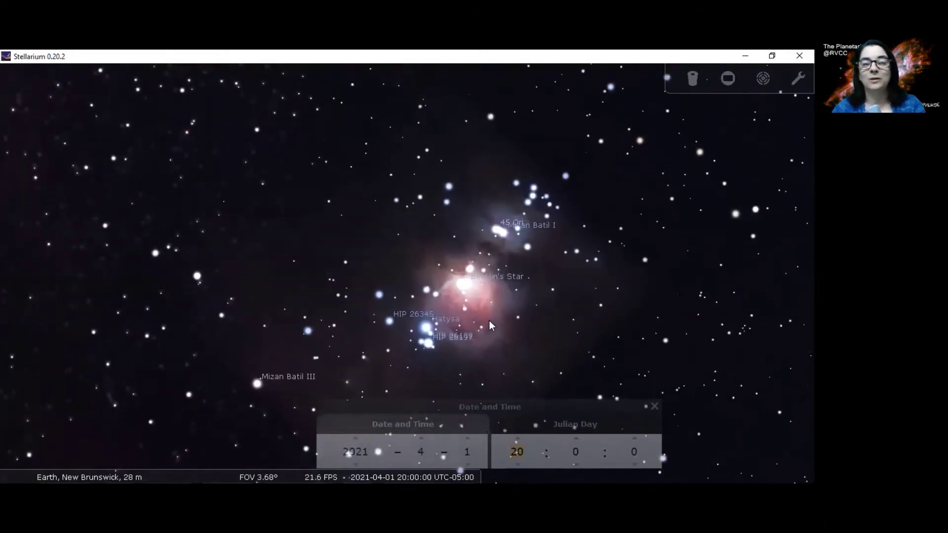
{"action": "scroll", "coordinate": [482, 314], "scroll_direction": "up", "scroll_amount": 3}
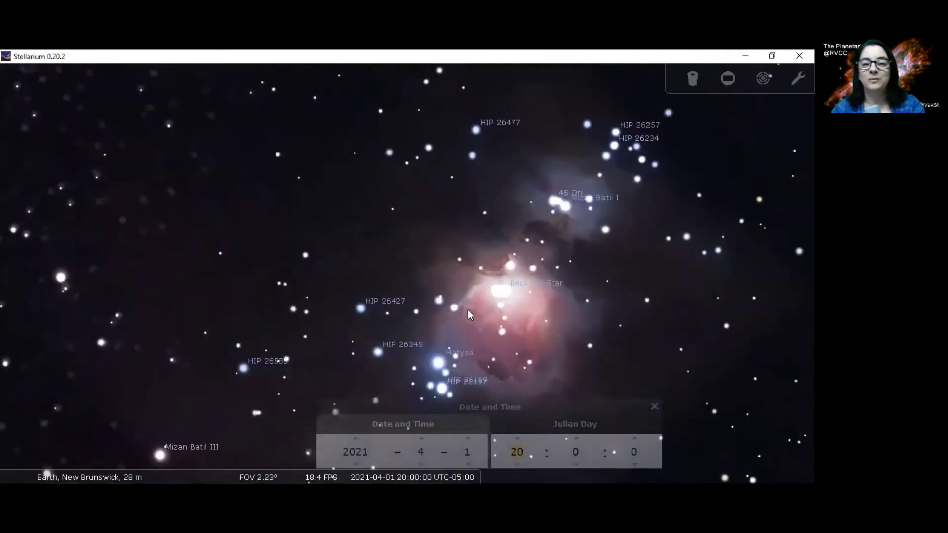
{"action": "left_click_drag", "start_coordinate": [467, 309], "coordinate": [366, 277]}
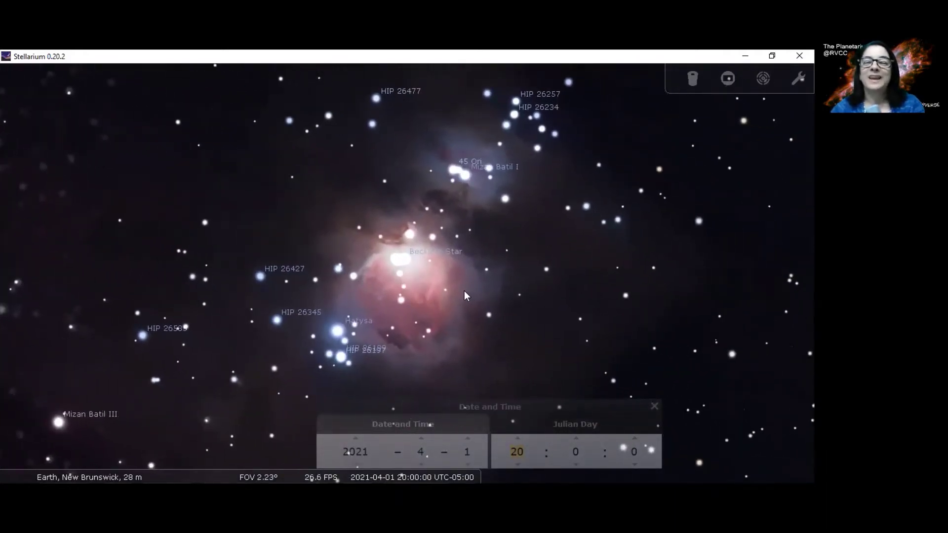
- Zoom out from the nebula in Orion to an 87.3° field of view
{"action": "scroll", "coordinate": [466, 289], "scroll_direction": "down", "scroll_amount": 3}
{"action": "scroll", "coordinate": [469, 284], "scroll_direction": "down", "scroll_amount": 5}
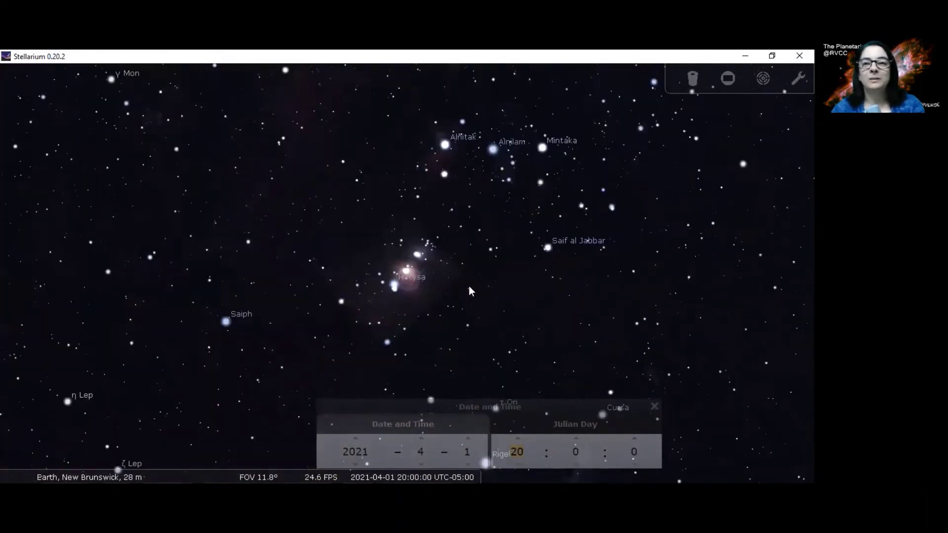
{"action": "scroll", "coordinate": [467, 285], "scroll_direction": "down", "scroll_amount": 3}
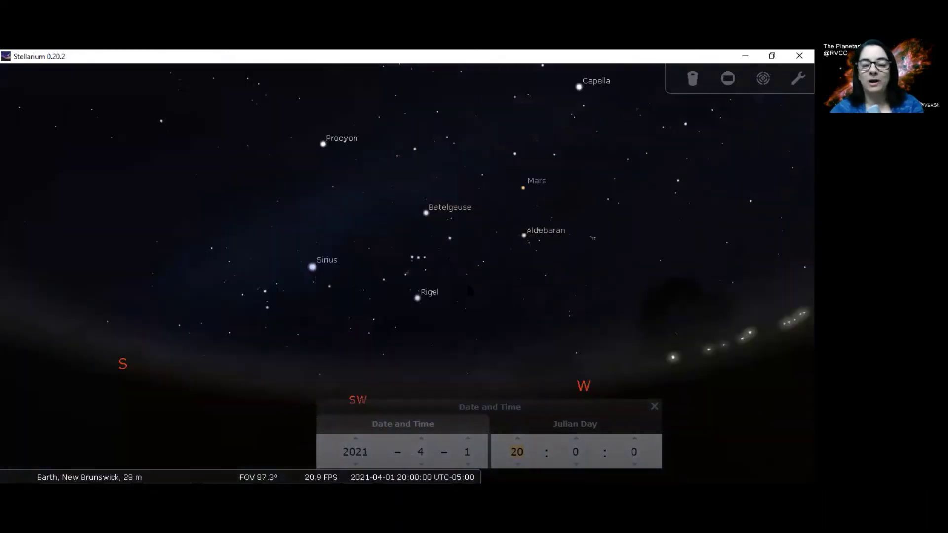
- Turn the view through south and east to face north, and widen it to a 144° field of view
{"action": "mouse_move", "coordinate": [177, 328]}
{"action": "left_mouse_down"}
{"action": "mouse_move", "coordinate": [470, 341]}
{"action": "mouse_move", "coordinate": [580, 332]}
{"action": "mouse_move", "coordinate": [664, 310]}
{"action": "left_mouse_up"}
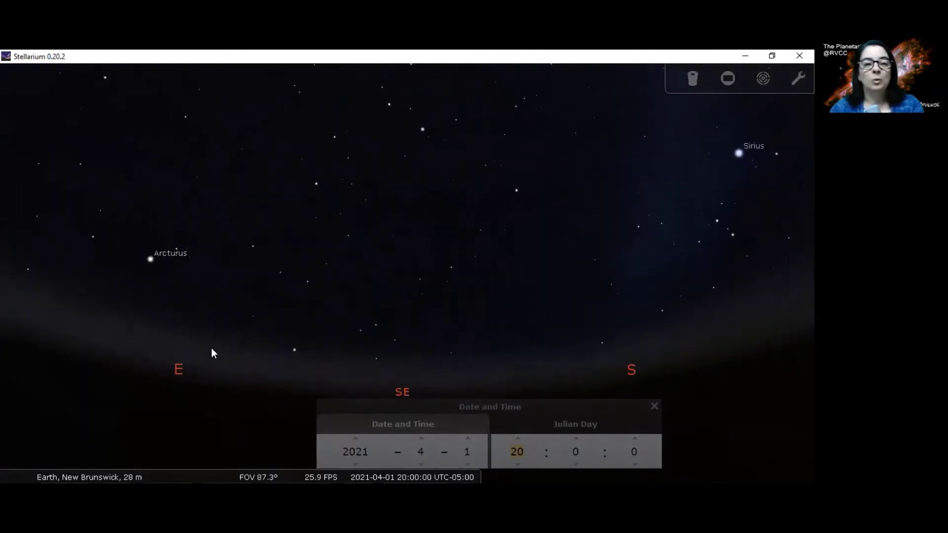
{"action": "left_click_drag", "start_coordinate": [190, 351], "coordinate": [611, 351]}
{"action": "mouse_move", "coordinate": [307, 385]}
{"action": "left_mouse_down"}
{"action": "mouse_move", "coordinate": [317, 376]}
{"action": "mouse_move", "coordinate": [477, 374]}
{"action": "left_mouse_up"}
{"action": "scroll", "coordinate": [475, 373], "scroll_direction": "down", "scroll_amount": 4}
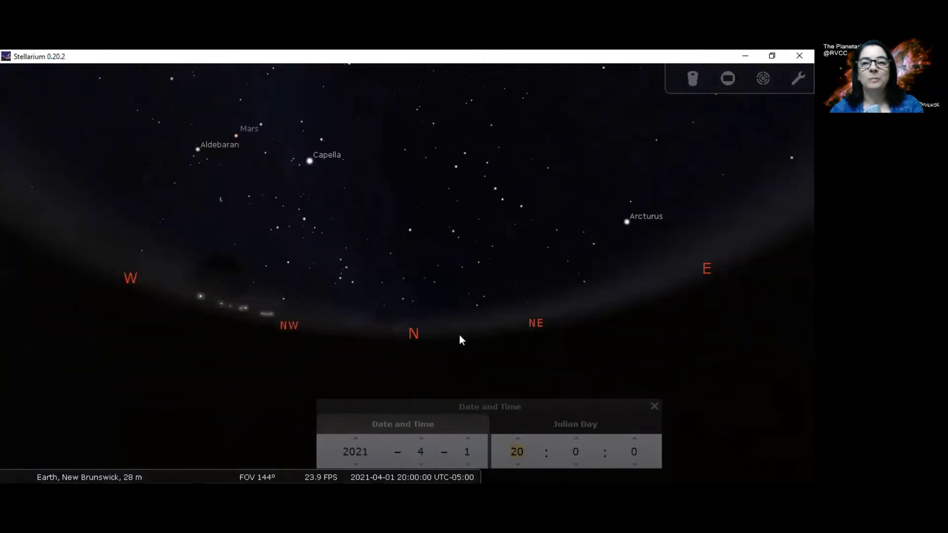
- Select the star Mizar and then Polaris to show the lines of their constellations
{"action": "left_click", "coordinate": [501, 198]}
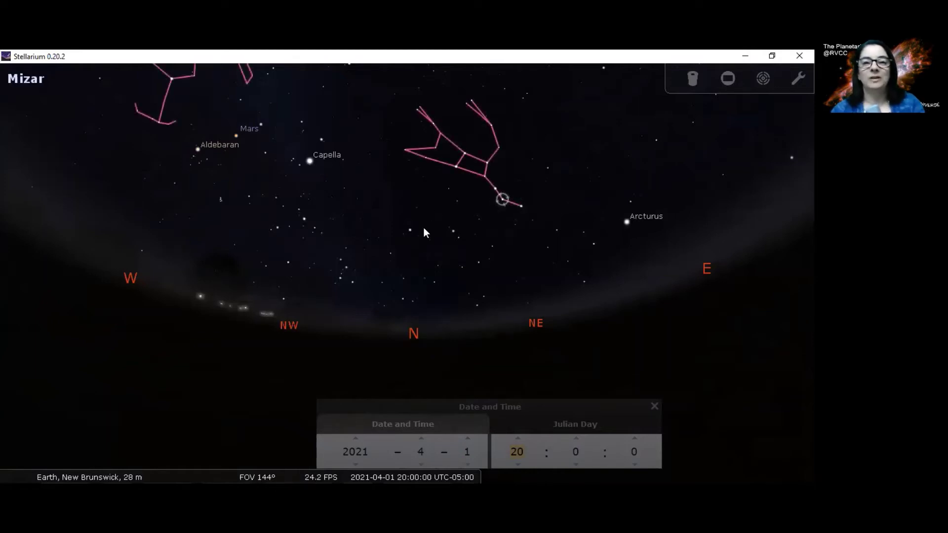
{"action": "left_click", "coordinate": [410, 230]}
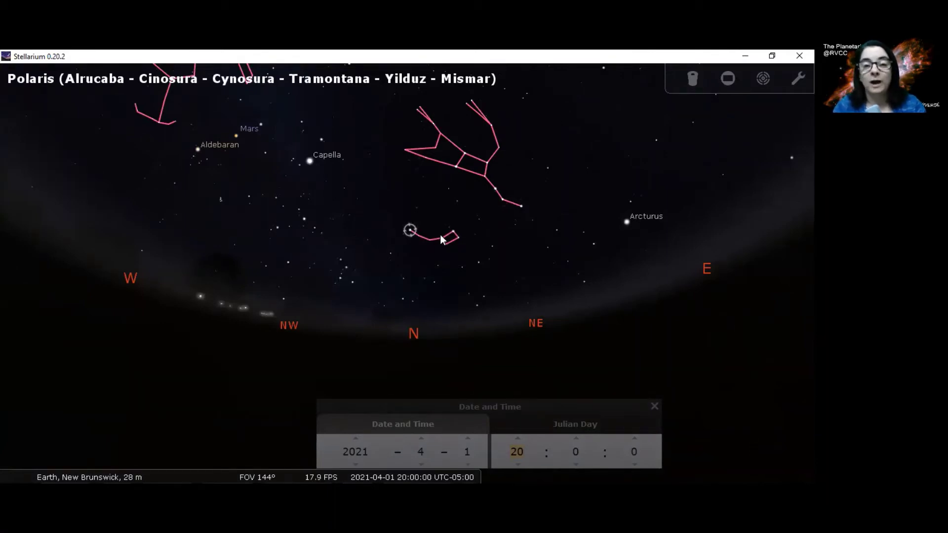
- Advance the simulated time hour by hour through the night and following day, past 22:00 on 2021-04-02, with Polaris selected
{"action": "left_click", "coordinate": [519, 437]}
{"action": "left_click", "coordinate": [518, 438]}
{"action": "left_click", "coordinate": [518, 438]}
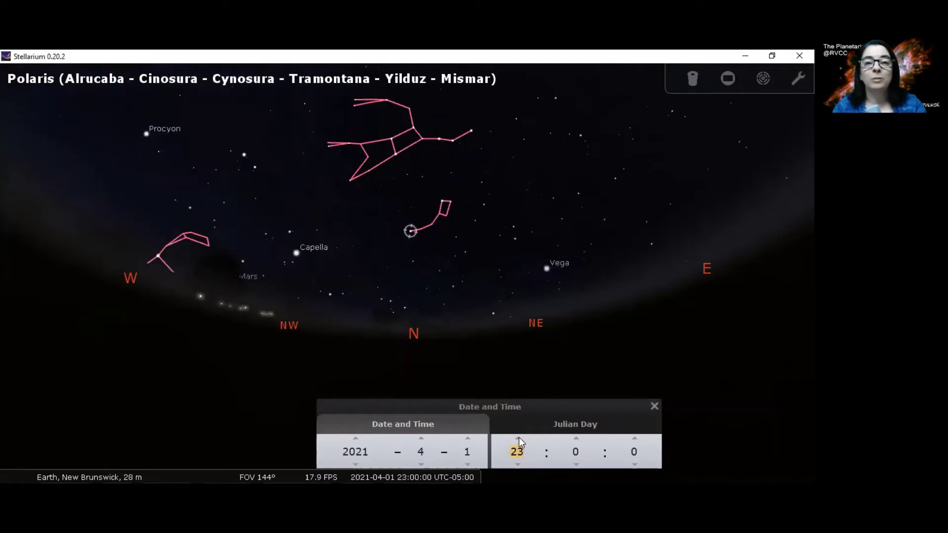
{"action": "left_click", "coordinate": [518, 438]}
{"action": "left_click", "coordinate": [518, 438]}
{"action": "left_click", "coordinate": [518, 438]}
{"action": "left_click", "coordinate": [519, 438]}
{"action": "left_click", "coordinate": [518, 438]}
{"action": "left_click", "coordinate": [519, 438]}
{"action": "left_click", "coordinate": [518, 438]}
{"action": "left_click", "coordinate": [518, 438]}
{"action": "left_click", "coordinate": [518, 437]}
{"action": "left_click", "coordinate": [519, 438]}
{"action": "left_click", "coordinate": [519, 438]}
{"action": "left_click", "coordinate": [518, 437]}
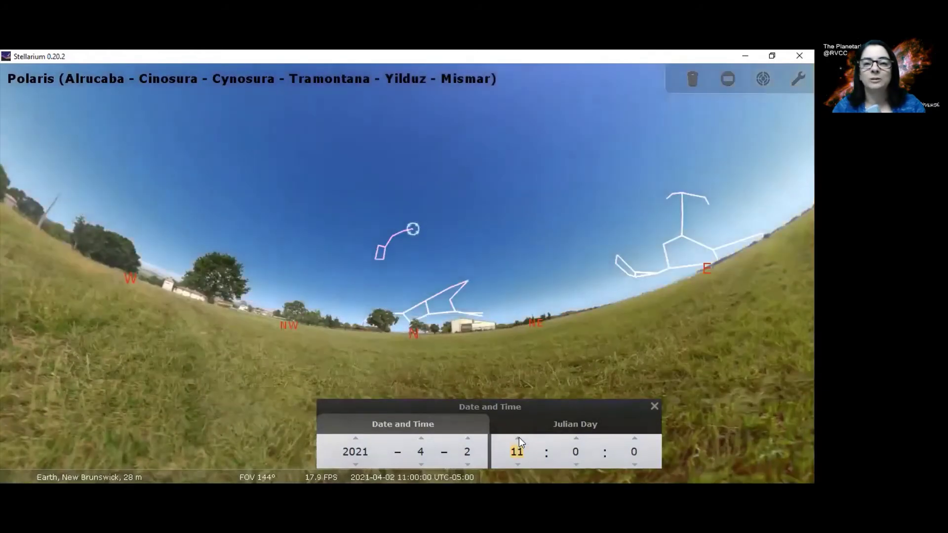
{"action": "left_click", "coordinate": [518, 438]}
{"action": "left_click", "coordinate": [519, 438]}
{"action": "left_click", "coordinate": [518, 438]}
{"action": "left_click", "coordinate": [519, 437]}
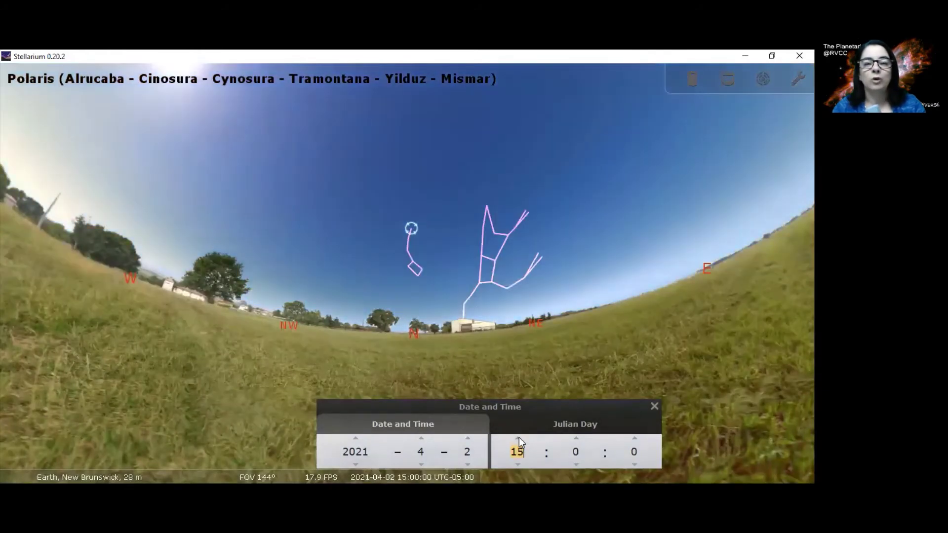
{"action": "left_click", "coordinate": [519, 437]}
{"action": "left_click", "coordinate": [518, 437]}
{"action": "left_click", "coordinate": [519, 437]}
{"action": "left_click", "coordinate": [518, 438]}
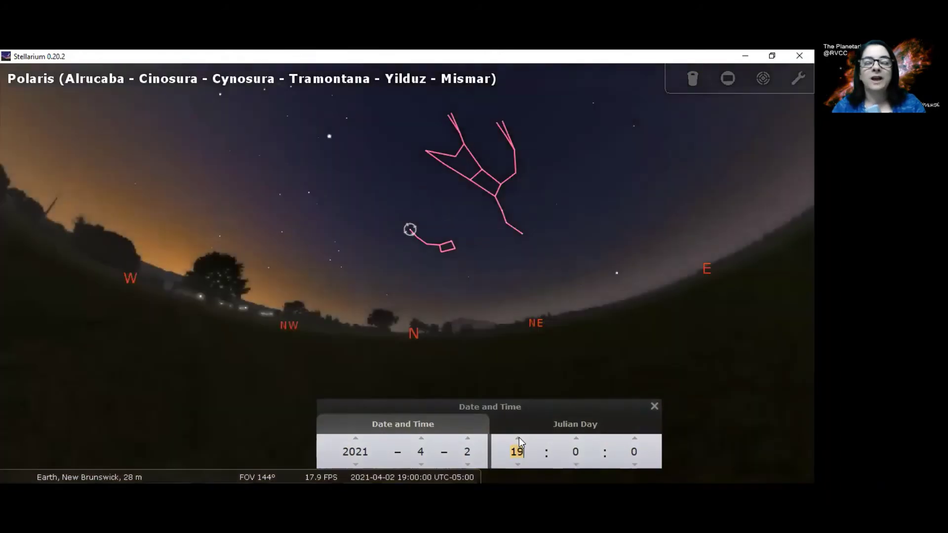
{"action": "left_click", "coordinate": [518, 438]}
{"action": "left_click", "coordinate": [518, 438]}
{"action": "left_click", "coordinate": [519, 438]}
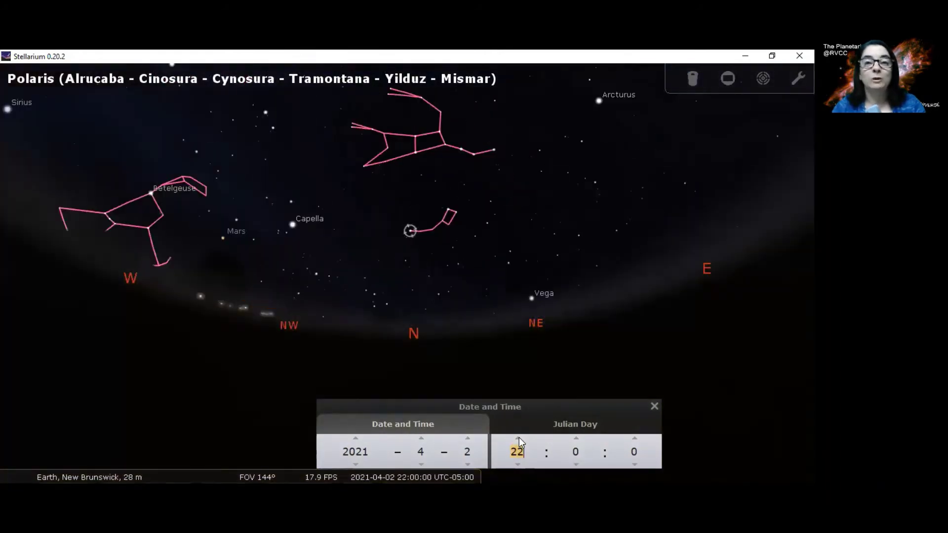
{"action": "left_click", "coordinate": [519, 438]}
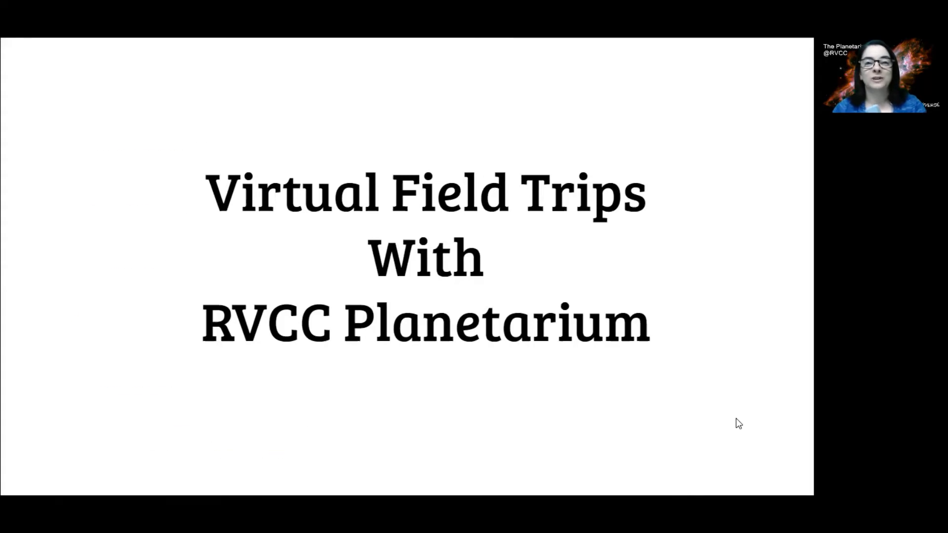
{"action": "key", "text": "Right"}
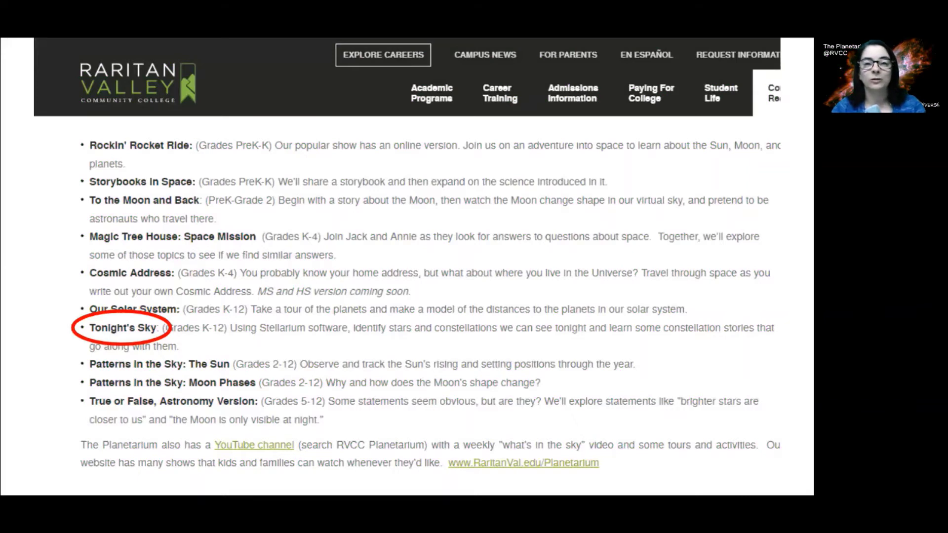
{"action": "key", "text": "Right"}
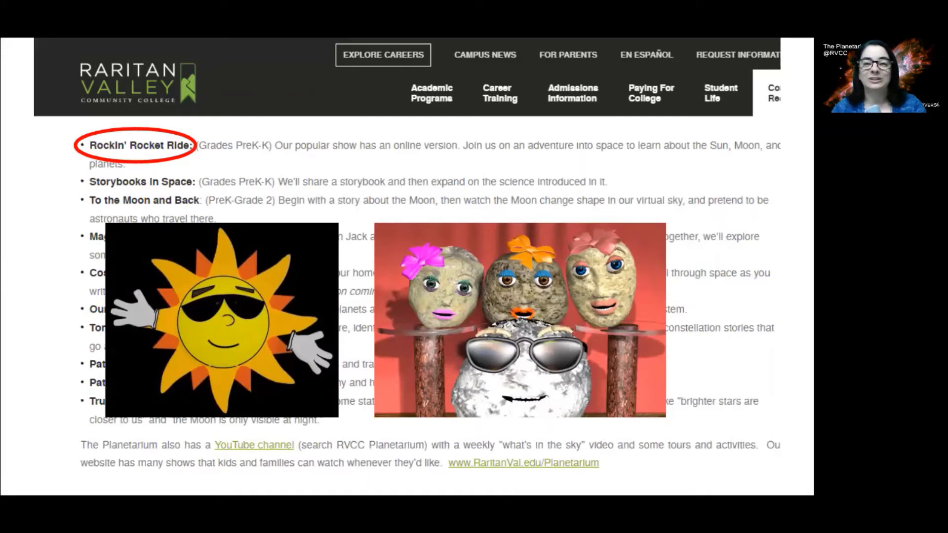
{"action": "key", "text": "Right"}
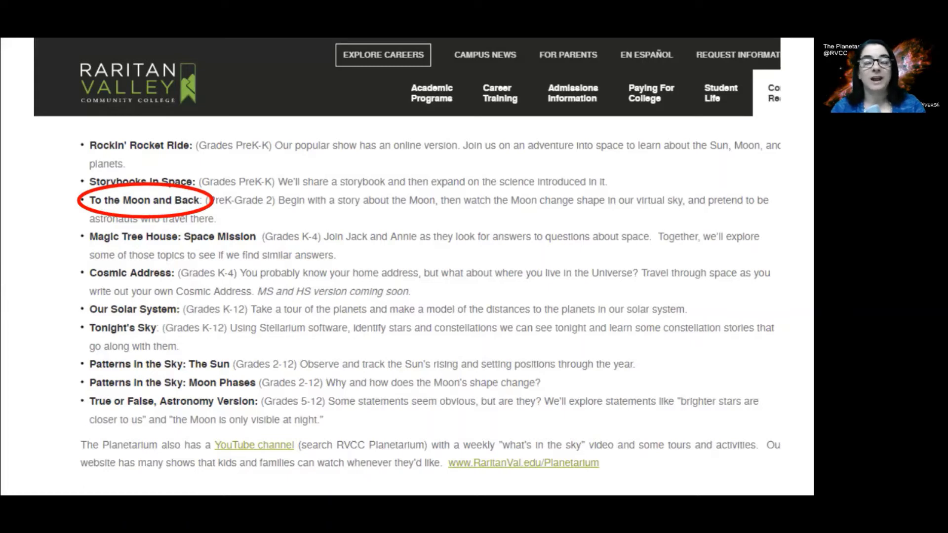
{"action": "key", "text": "Right"}
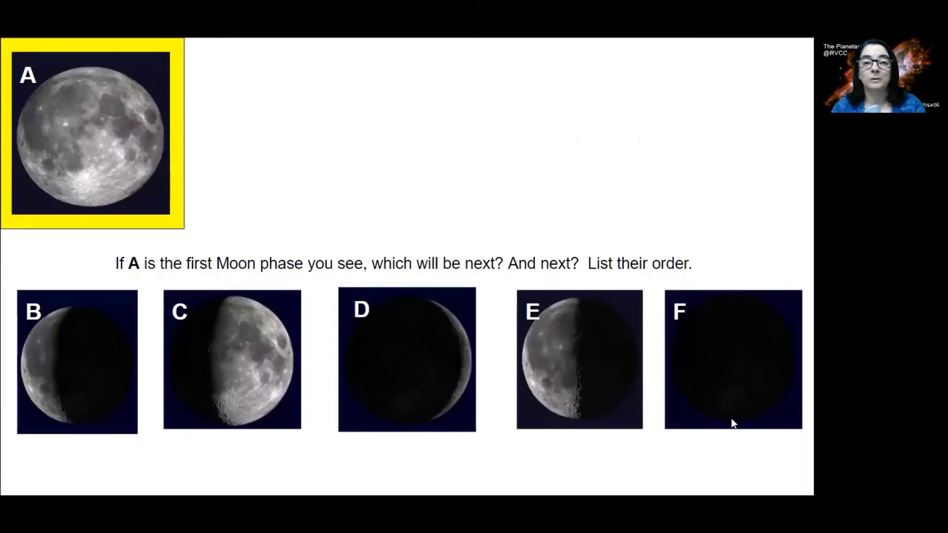
{"action": "key", "text": "Right"}
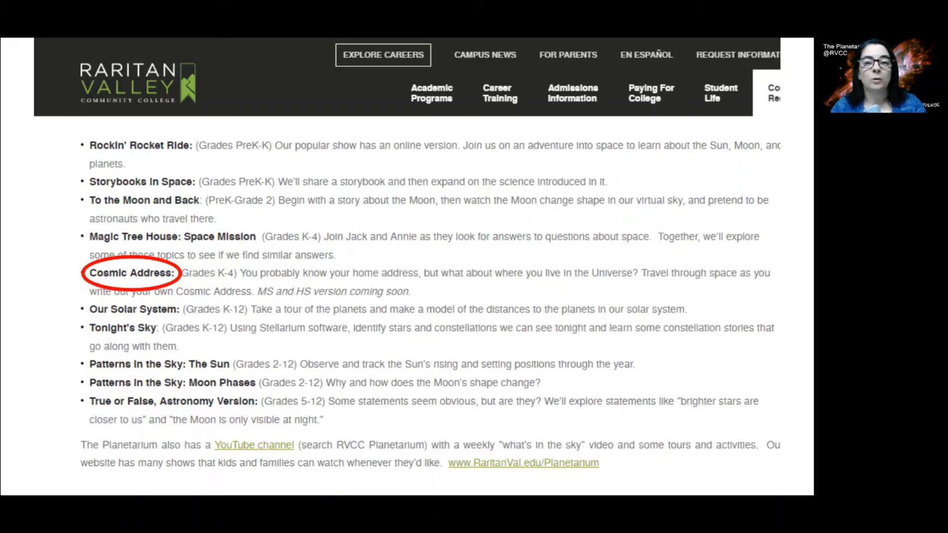
{"action": "key", "text": "Right"}
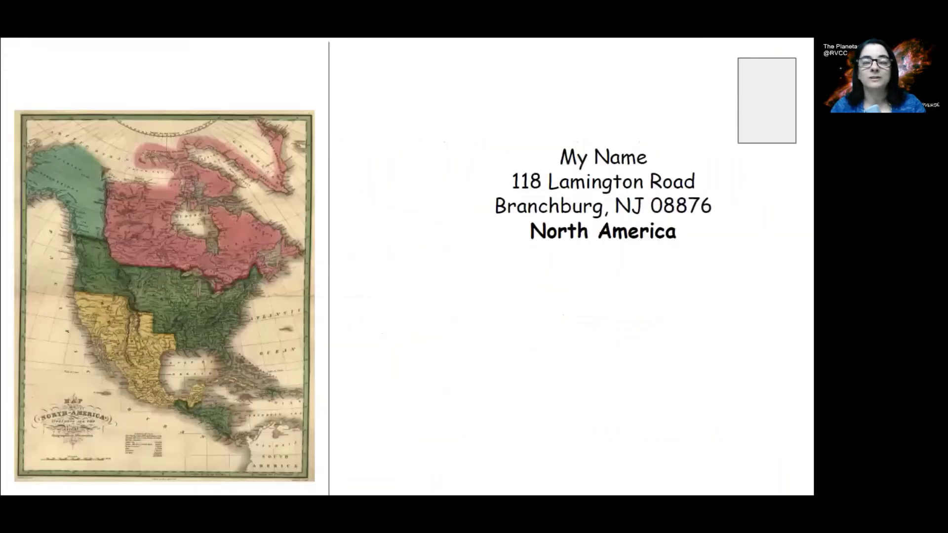
{"action": "key", "text": "Right"}
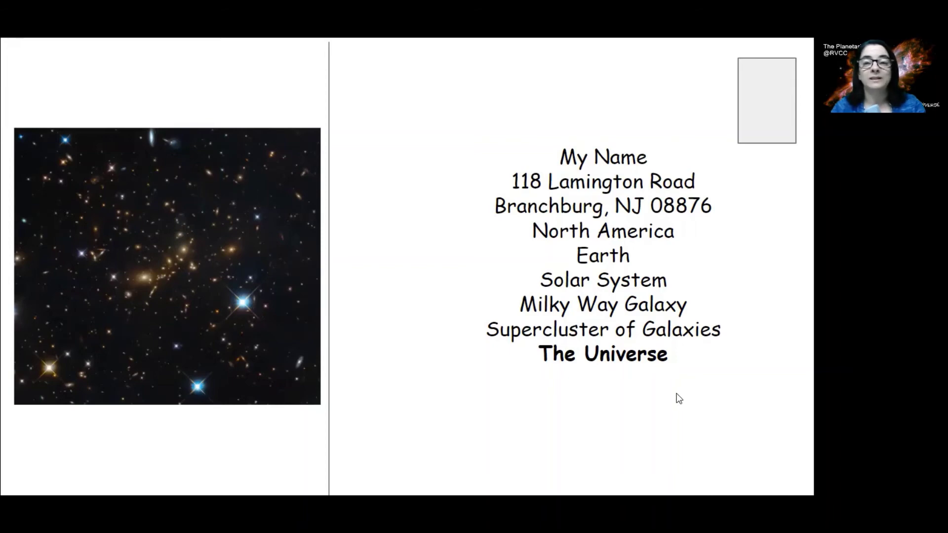
{"action": "key", "text": "Right"}
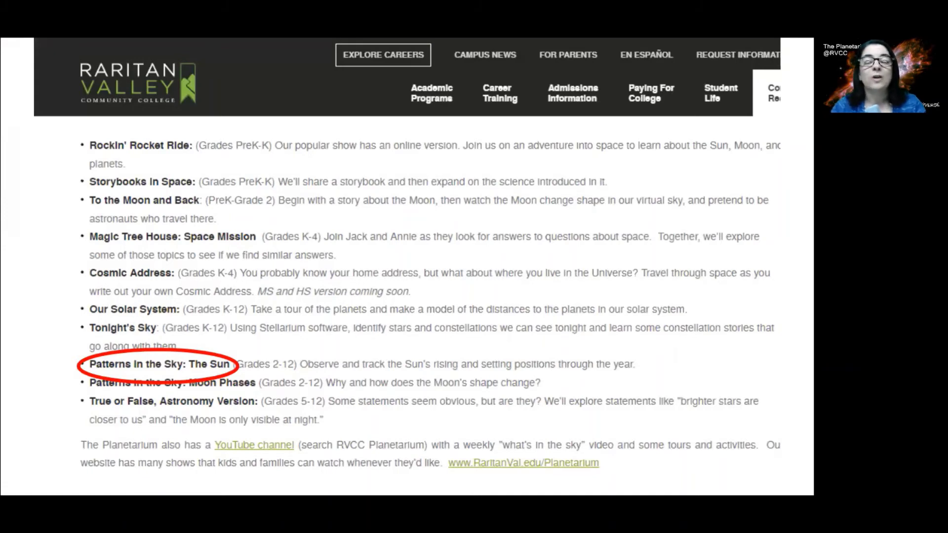
{"action": "key", "text": "Right"}
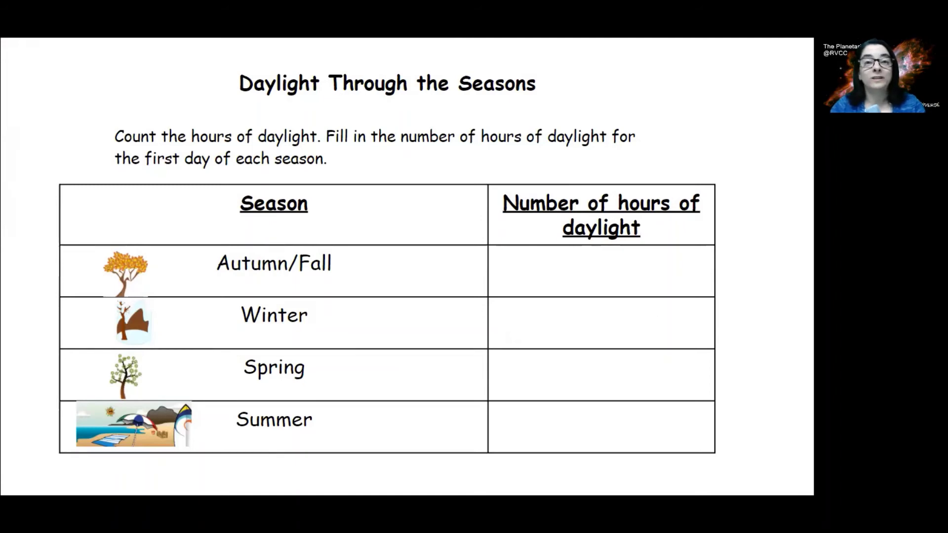
{"action": "left_click", "coordinate": [669, 409]}
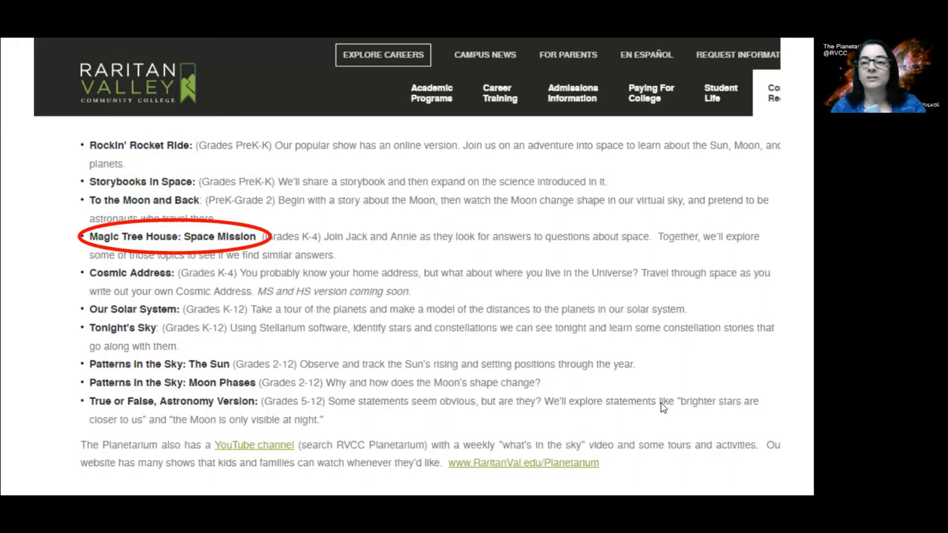
{"action": "key", "text": "Right"}
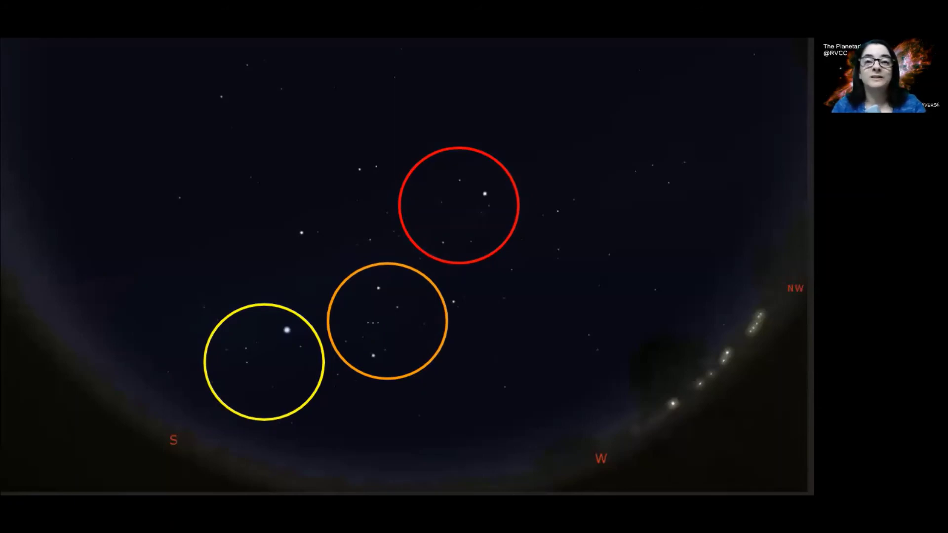
{"action": "key", "text": "Right"}
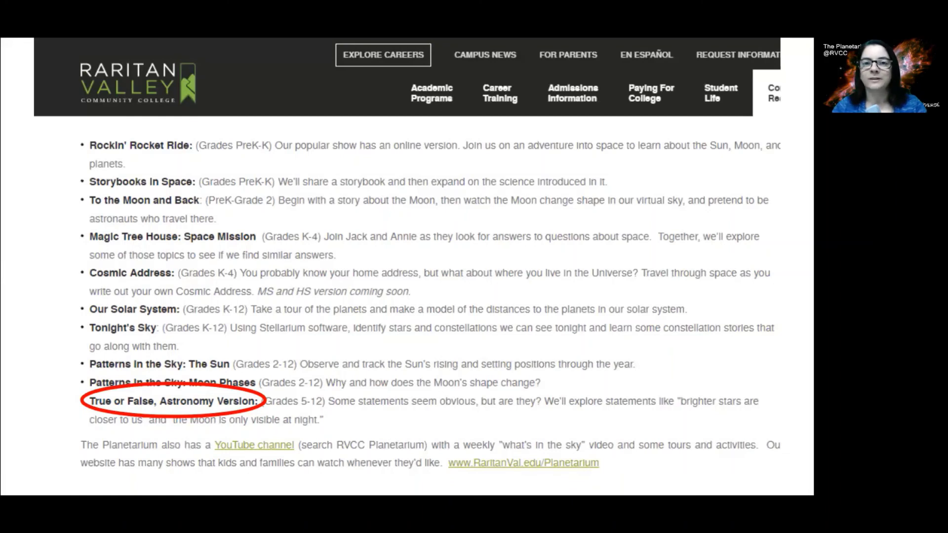
{"action": "key", "text": "Right"}
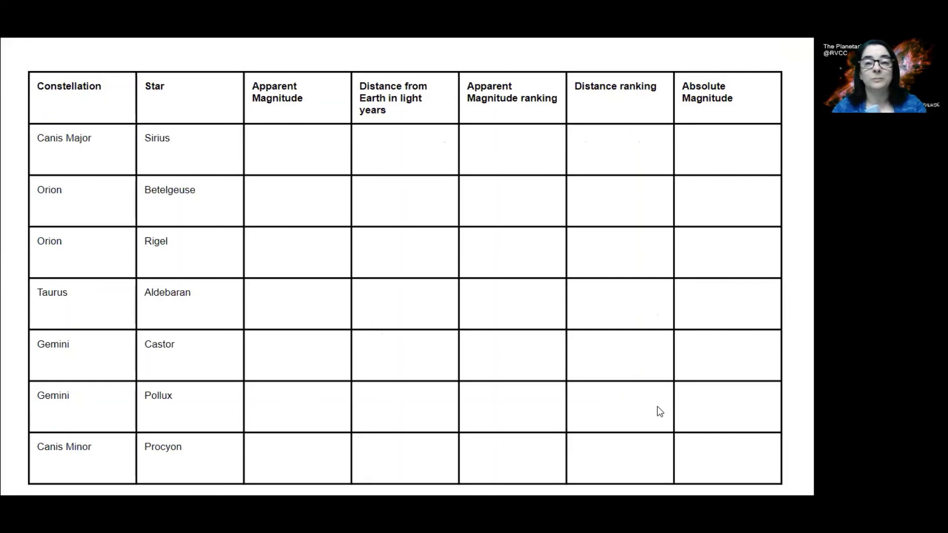
{"action": "key", "text": "Right"}
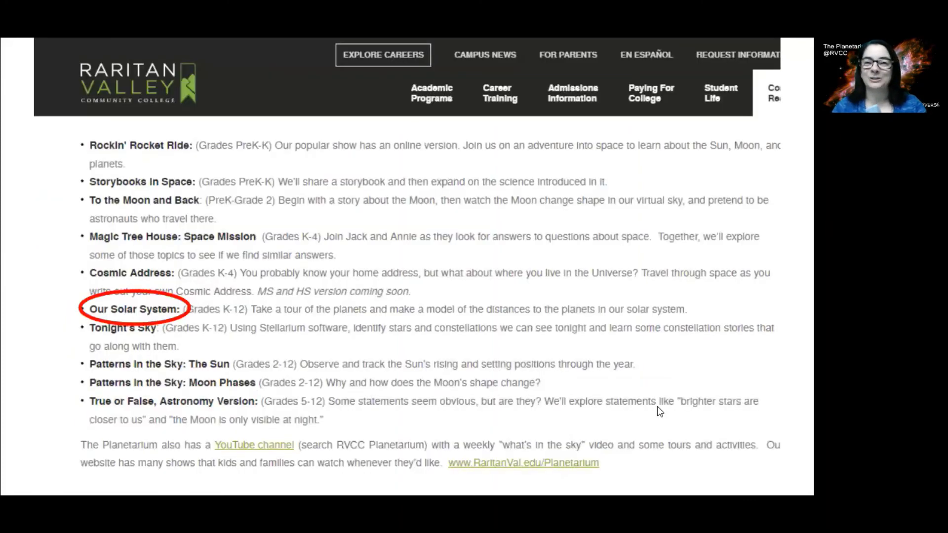